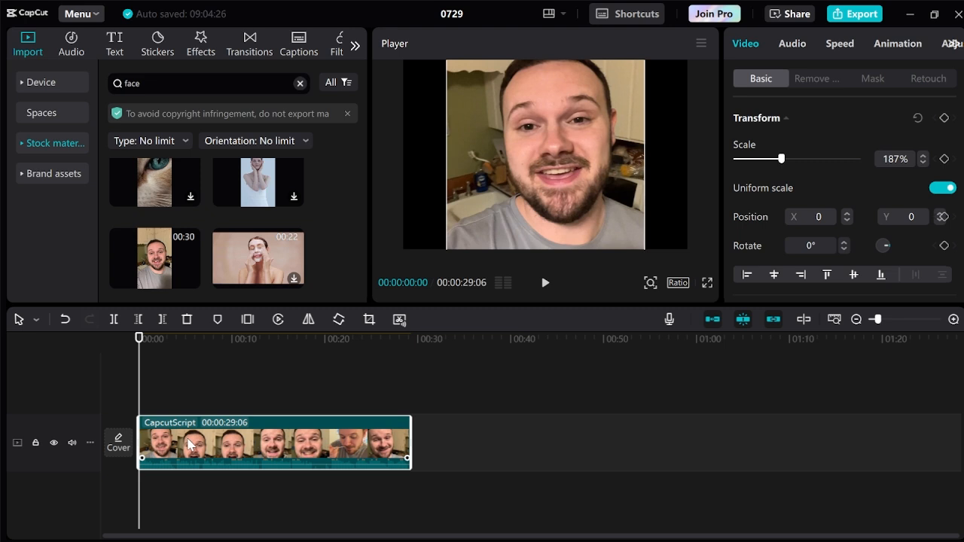
Turn on Retouch for the CapcutScript clip, keeping Single person as the target, with the playhead at 00:00:03:25.
left_click(174, 362)
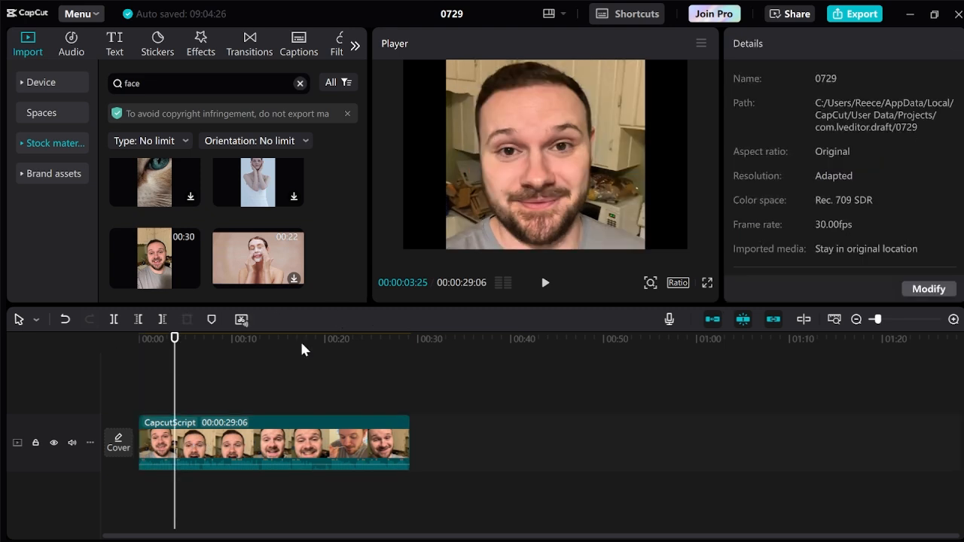
left_click(283, 436)
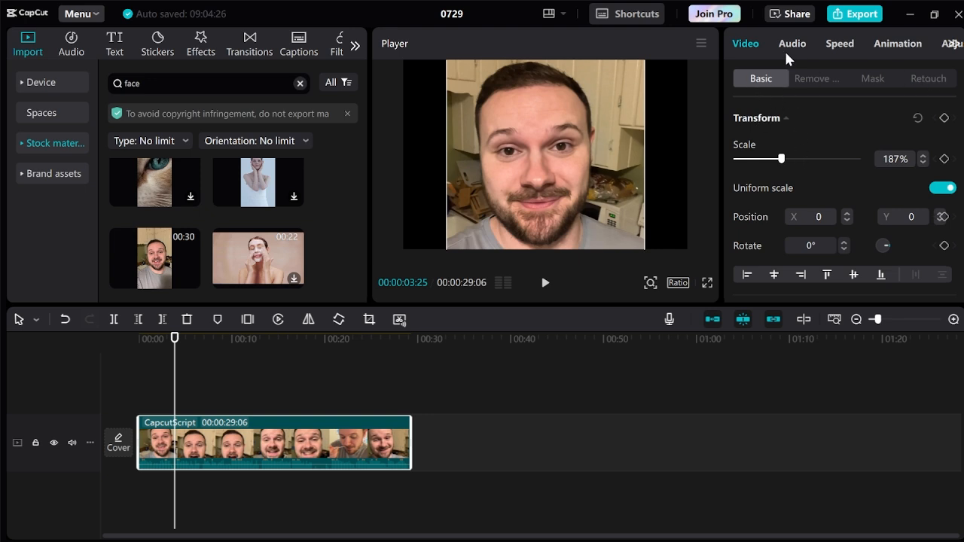
left_click(934, 80)
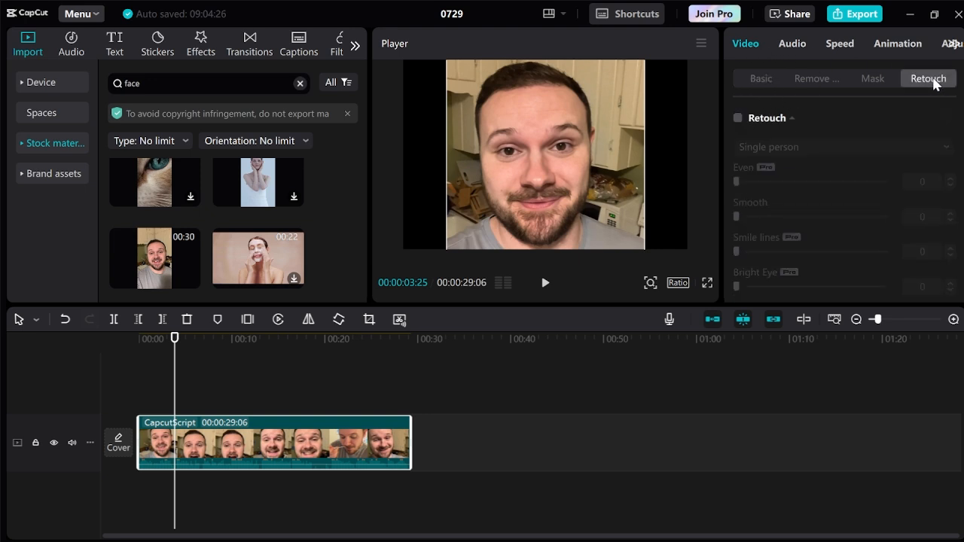
left_click(738, 119)
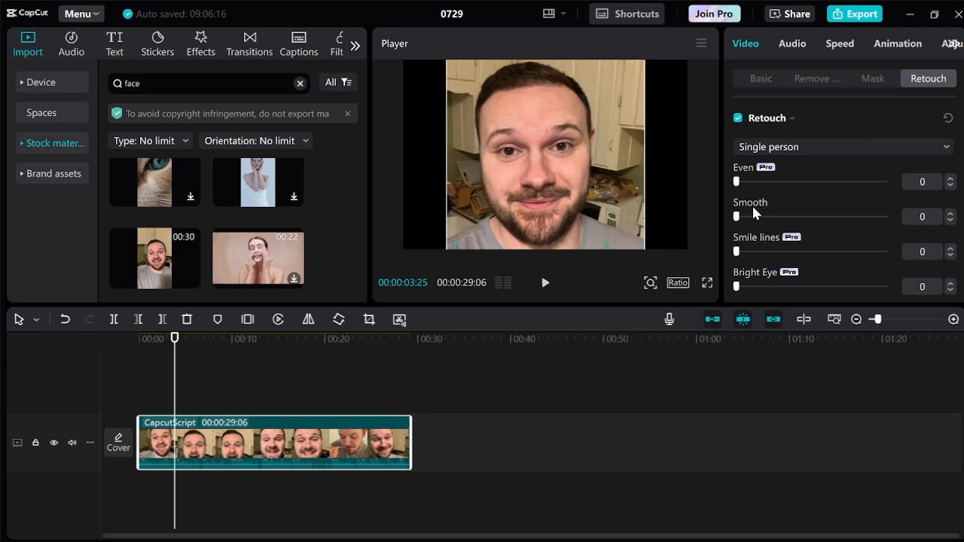
left_click(857, 149)
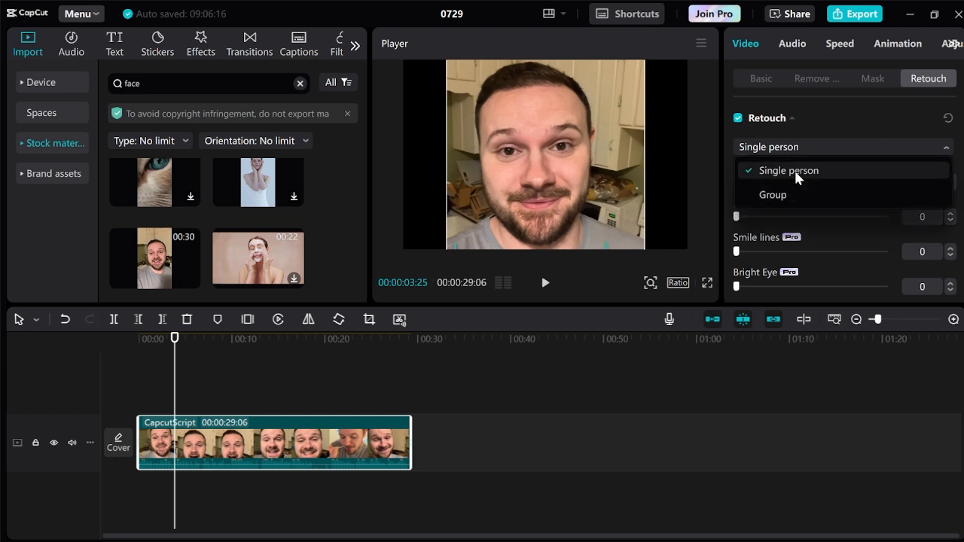
left_click(796, 172)
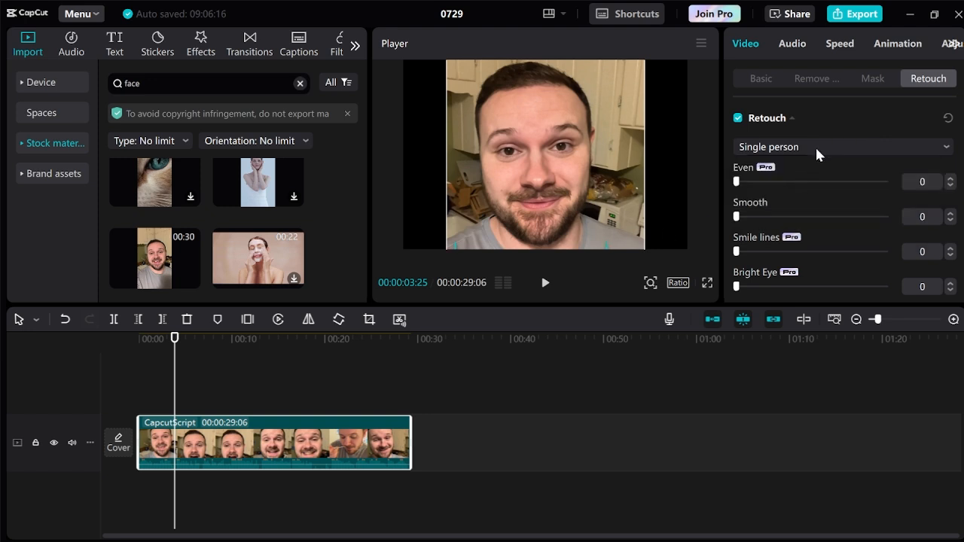
left_click(815, 146)
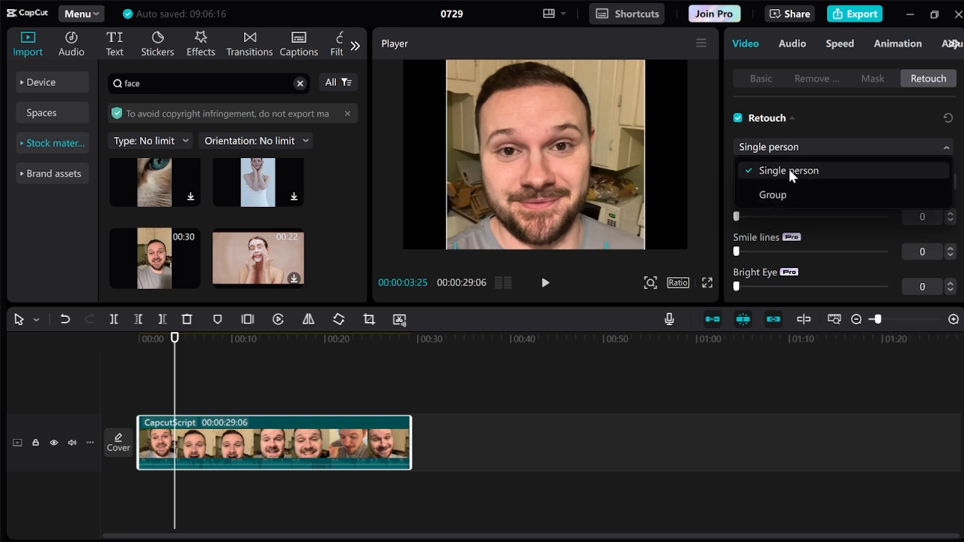
left_click(764, 172)
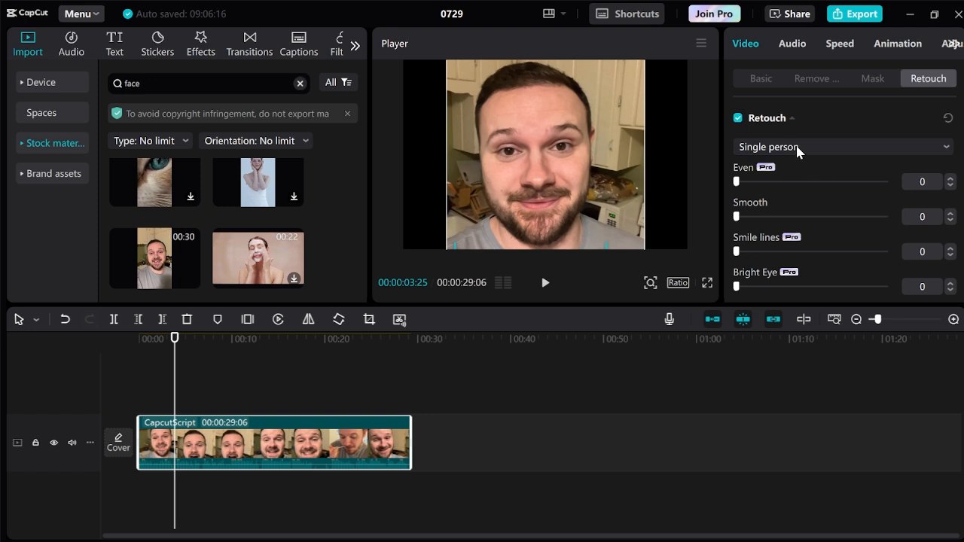
Set the Even retouch strength to 70, checking the skin in an enlarged preview.
scroll(851, 175, "down", 2)
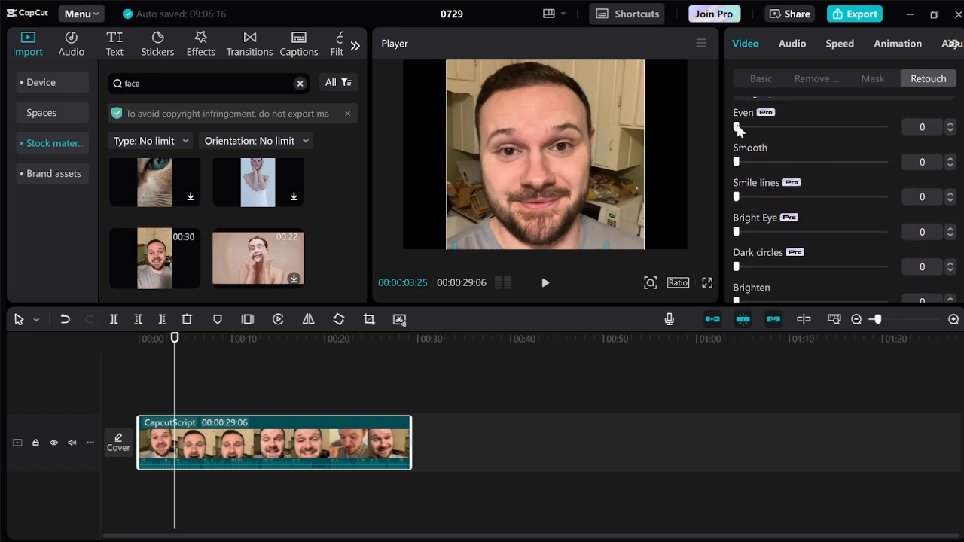
left_click_drag(738, 128, 809, 128)
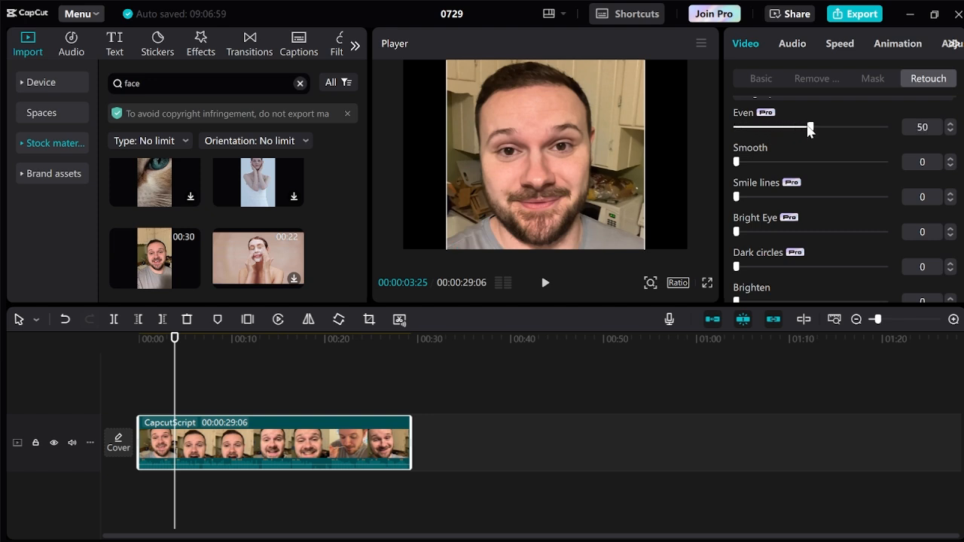
left_click(651, 283)
left_click_drag(621, 308, 643, 308)
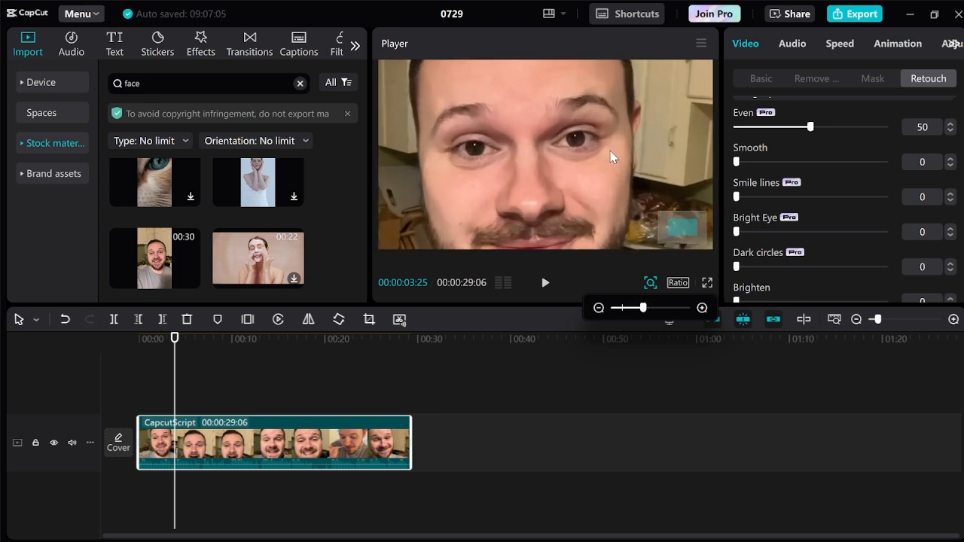
left_click_drag(810, 127, 842, 129)
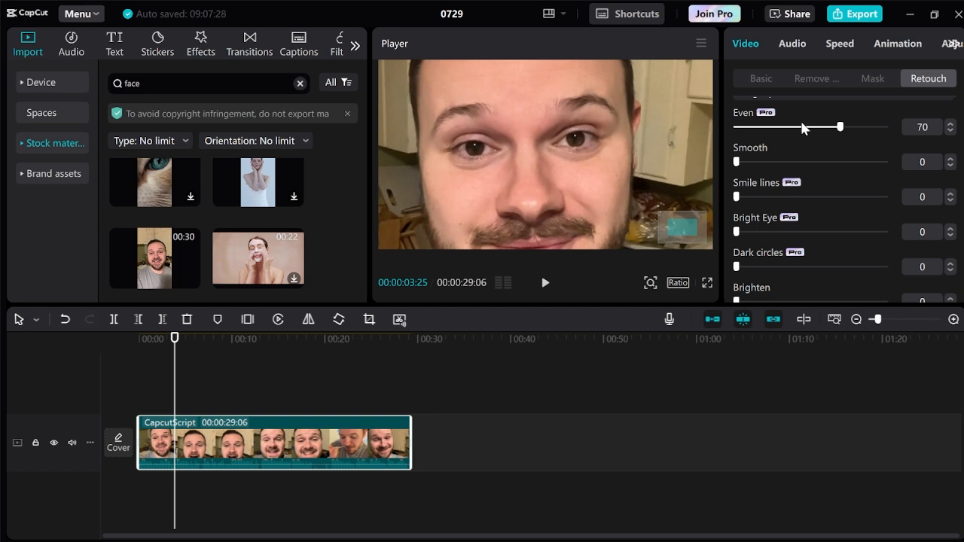
Set Smooth to 32 and try Smile lines, returning it to 0.
left_click(737, 161)
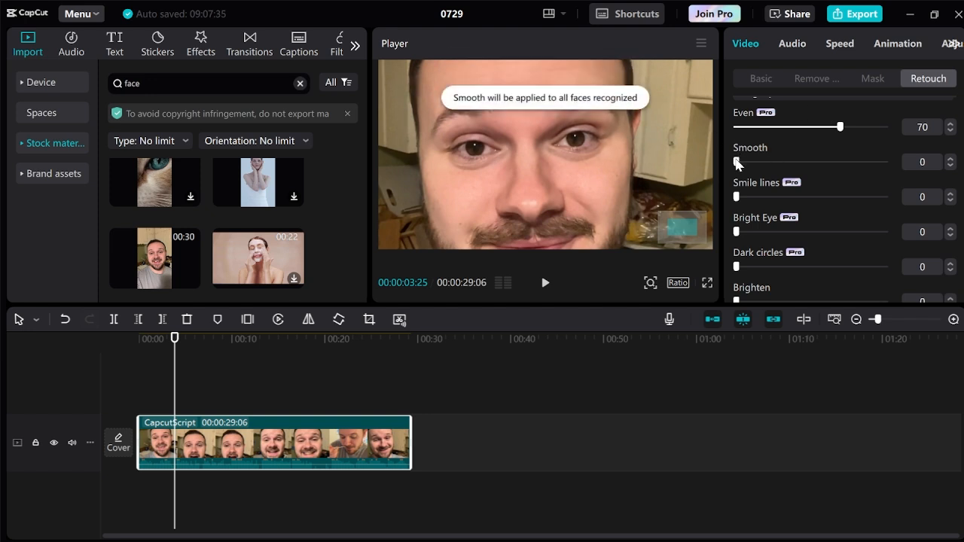
left_click_drag(737, 163, 784, 167)
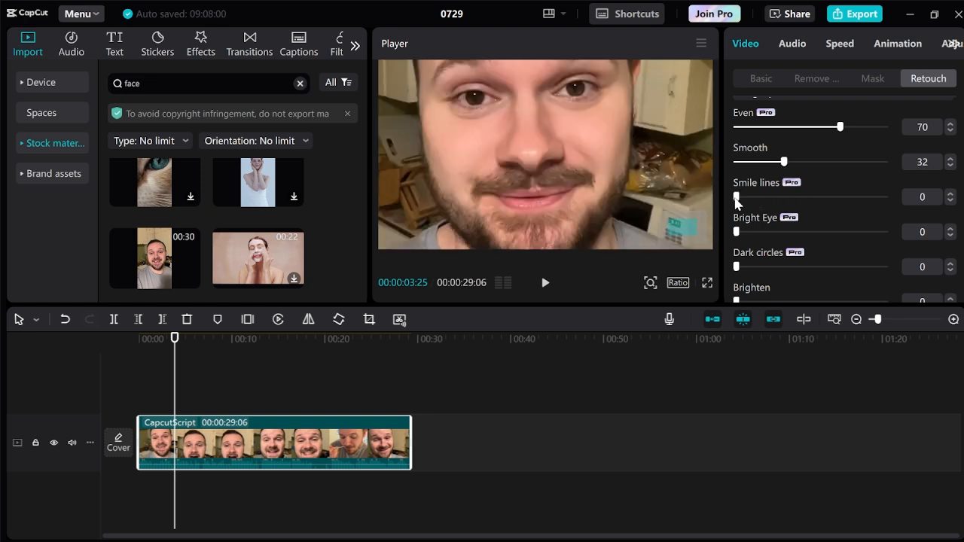
mouse_move(740, 199)
left_mouse_down()
mouse_move(852, 199)
mouse_move(734, 199)
left_mouse_up()
Set Bright Eye to 80 and try Dark circles at 26, returning it to 0.
scroll(778, 217, "down", 1)
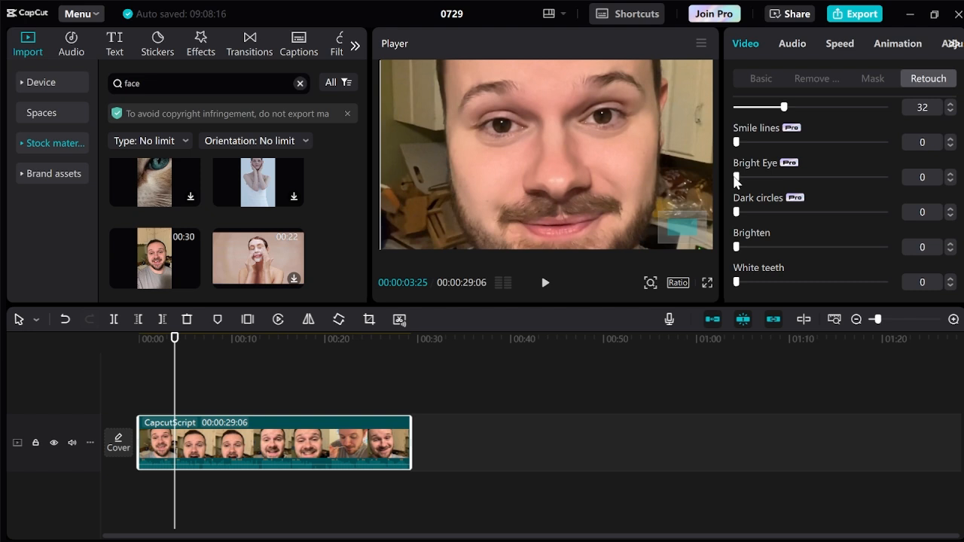
left_click_drag(737, 177, 855, 180)
left_click_drag(737, 212, 775, 212)
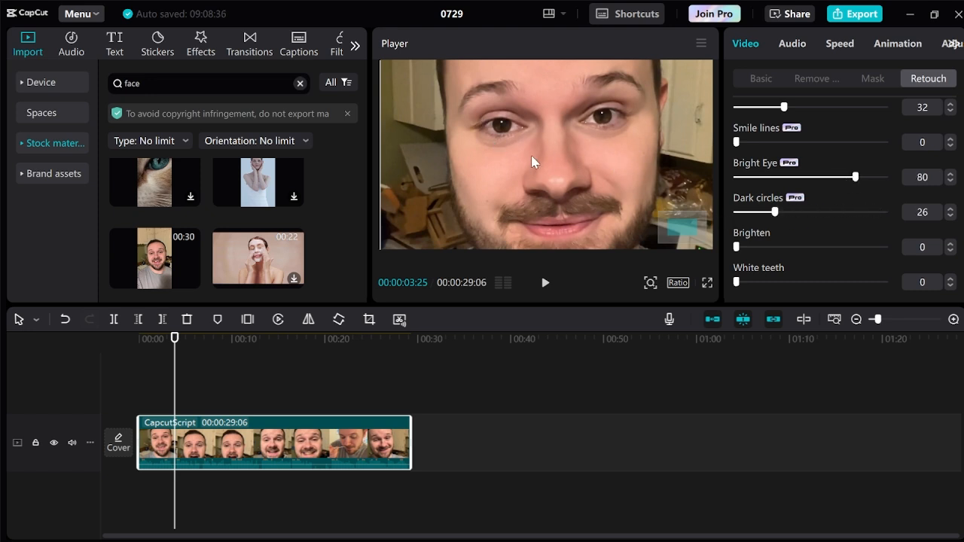
left_click_drag(773, 212, 687, 208)
Set Brighten to 11 and White teeth to 75, using the frame at 00:00:06:24 to check the teeth.
mouse_move(736, 249)
left_mouse_down()
mouse_move(832, 244)
mouse_move(743, 236)
mouse_move(876, 251)
mouse_move(784, 254)
mouse_move(879, 253)
mouse_move(752, 247)
left_mouse_up()
left_click_drag(174, 341, 202, 341)
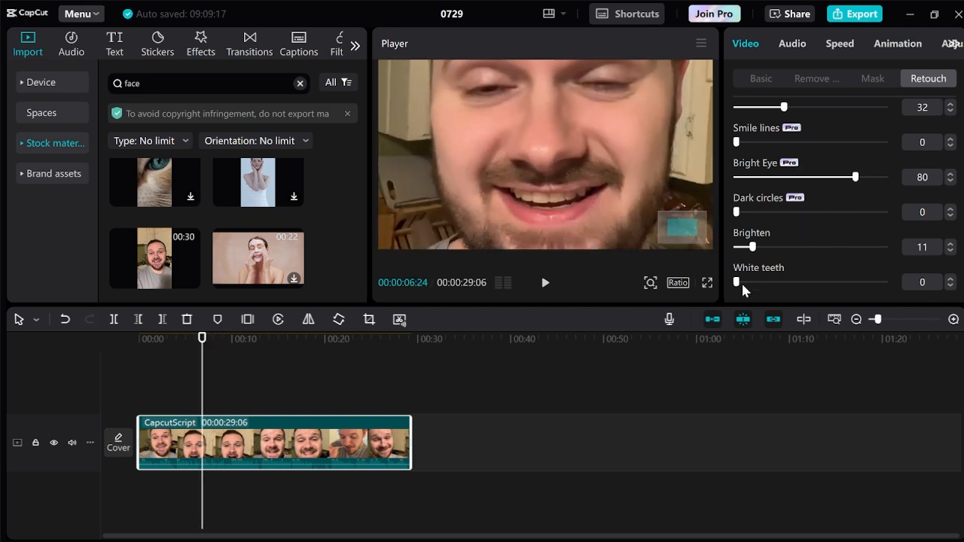
left_click_drag(736, 283, 848, 283)
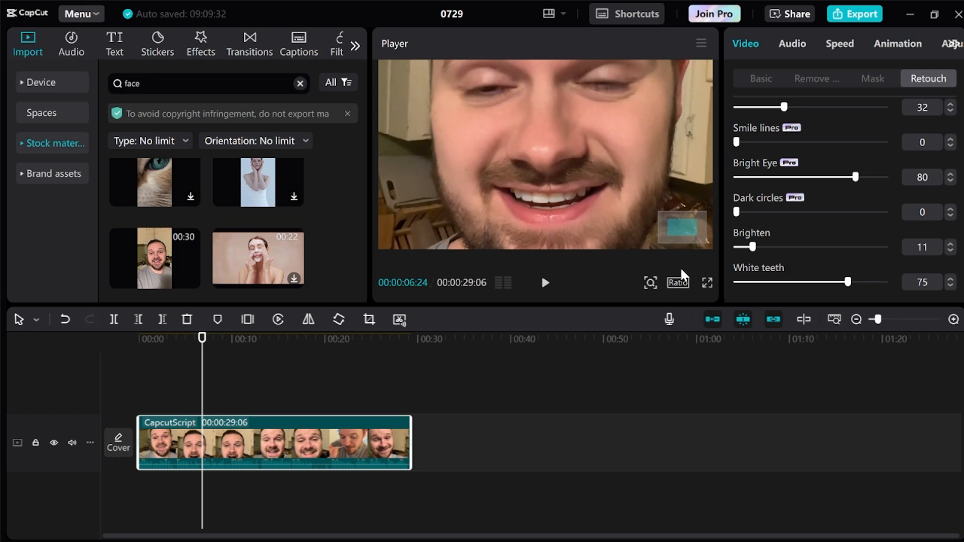
Try the light pink skin tone on the face and reset the skin tone to none.
scroll(868, 160, "up", 2)
scroll(853, 160, "down", 6)
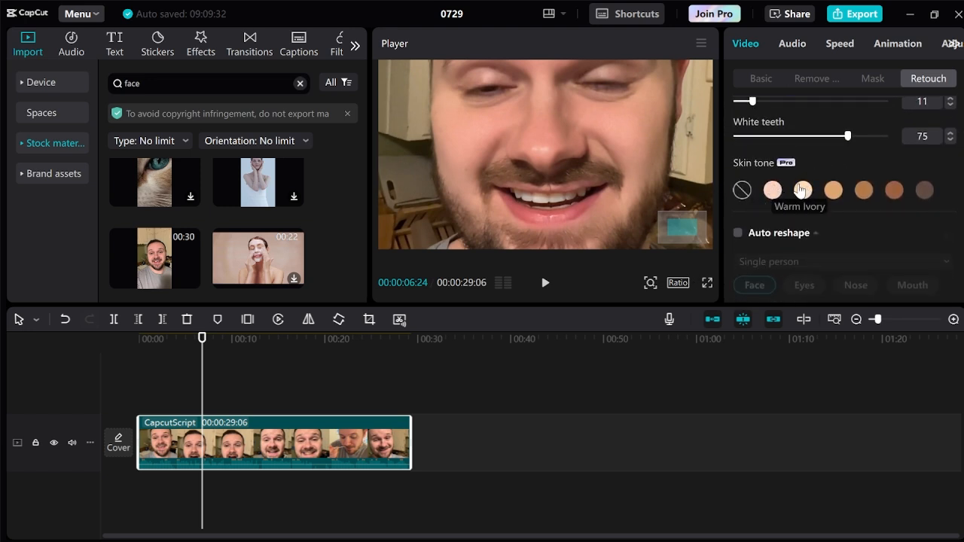
left_click(773, 190)
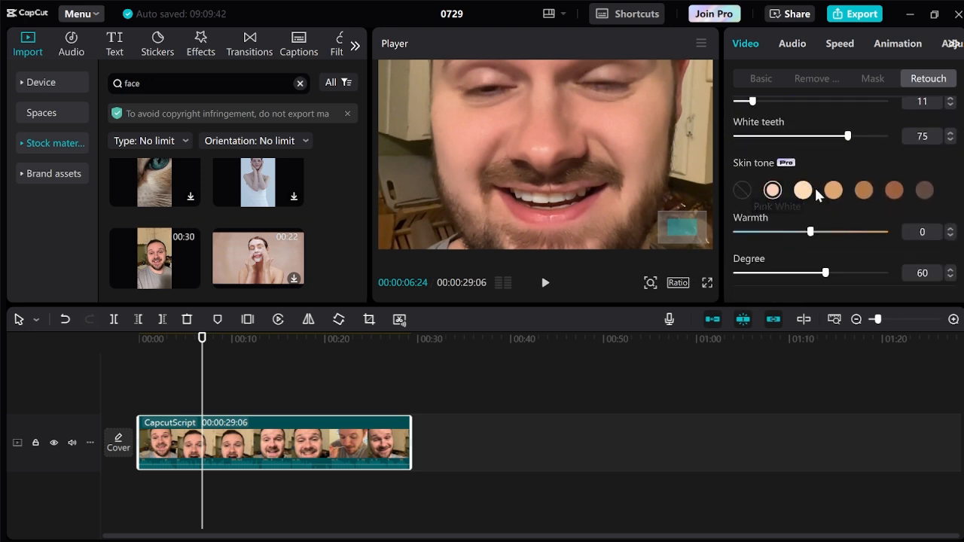
left_click(742, 191)
Turn on Auto reshape for the clip and try the nose Width adjustment, returning it to 0.
scroll(893, 162, "down", 3)
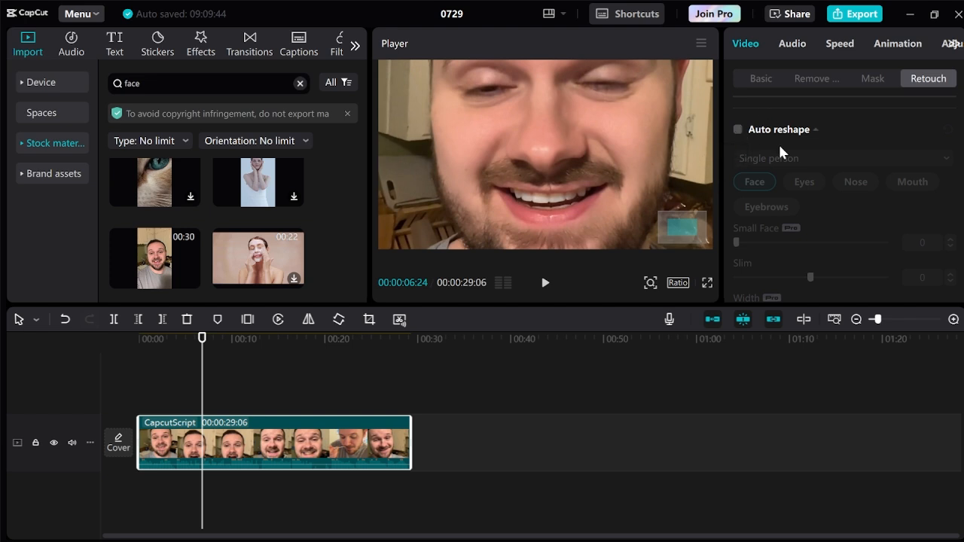
left_click(736, 132)
scroll(753, 139, "down", 1)
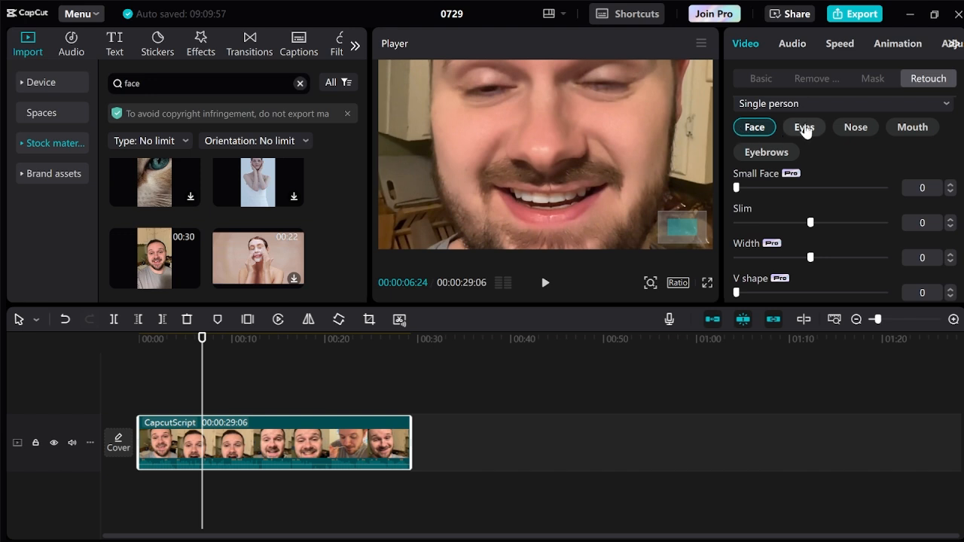
left_click(857, 129)
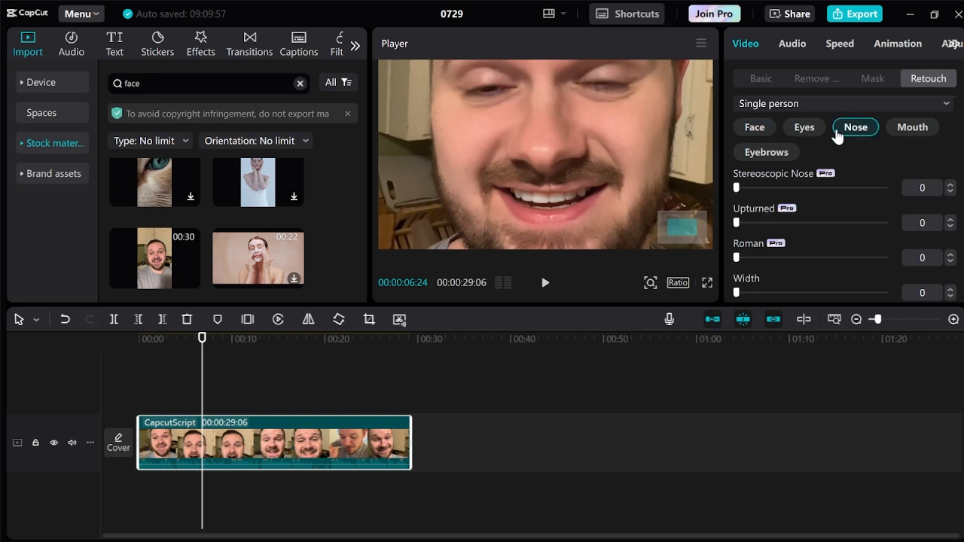
mouse_move(737, 292)
left_mouse_down()
mouse_move(852, 292)
mouse_move(736, 292)
left_mouse_up()
scroll(875, 151, "down", 1)
scroll(866, 165, "down", 4)
scroll(832, 222, "up", 7)
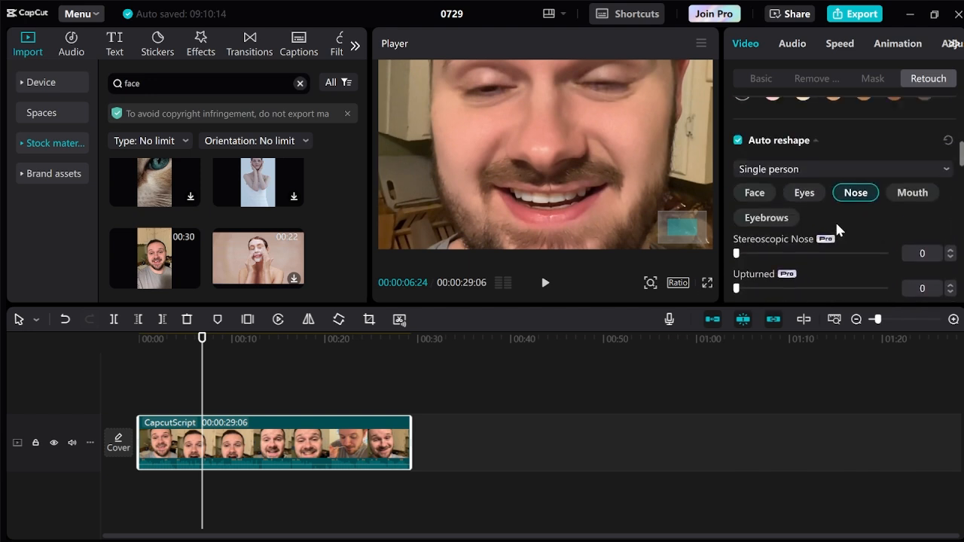
scroll(837, 228, "down", 5)
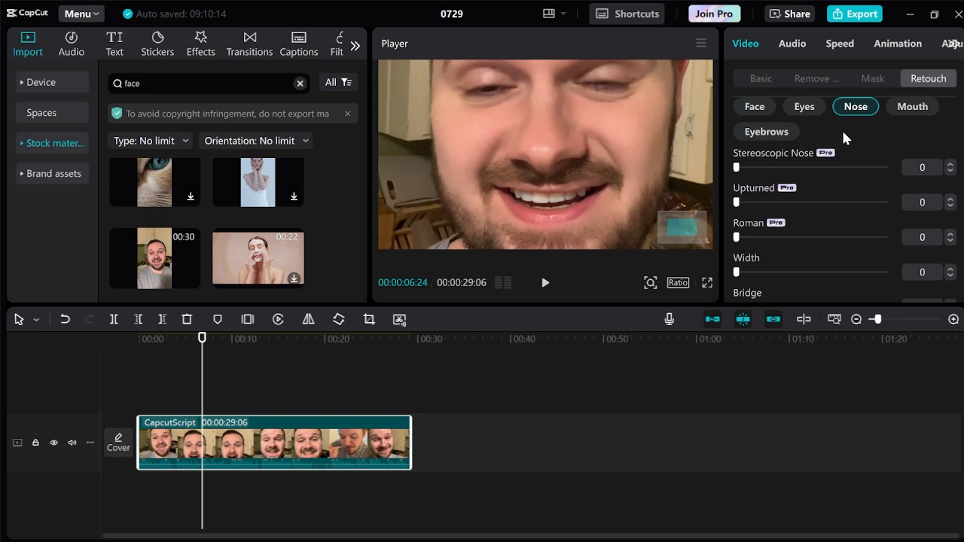
Turn on Makeup for the clip and try the first preset look.
scroll(851, 151, "down", 5)
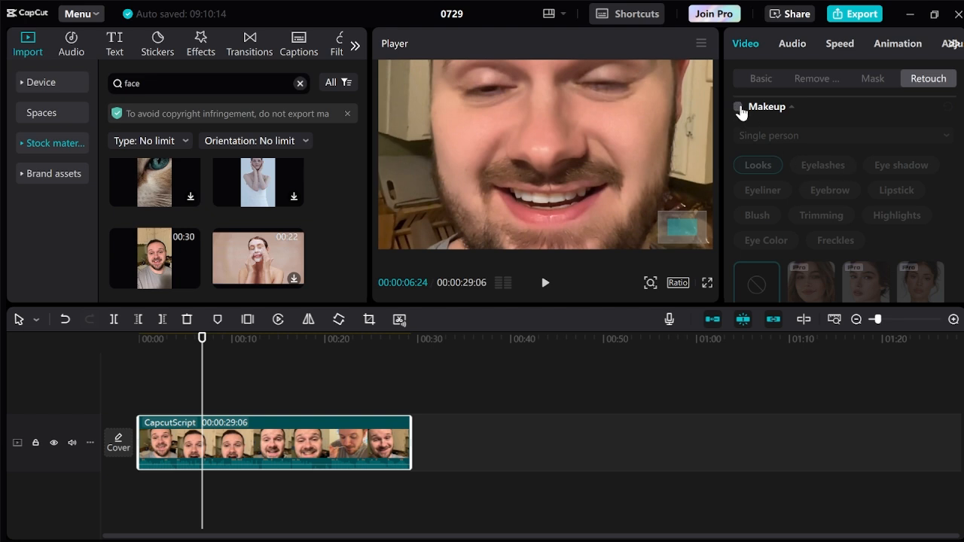
left_click(740, 112)
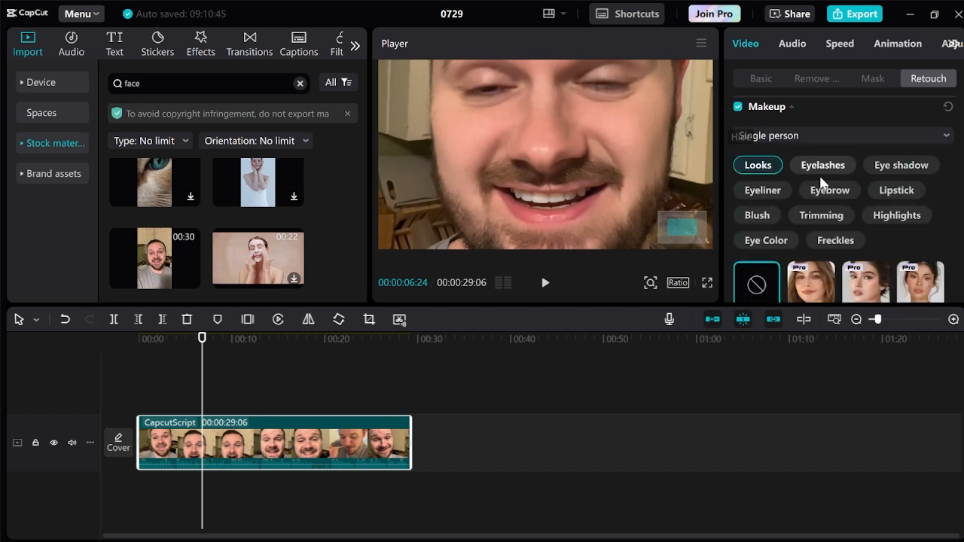
scroll(806, 243, "down", 2)
left_click(814, 235)
Review the retouched face in the full frame, moving the playhead to 00:00:13:12.
scroll(815, 235, "up", 2)
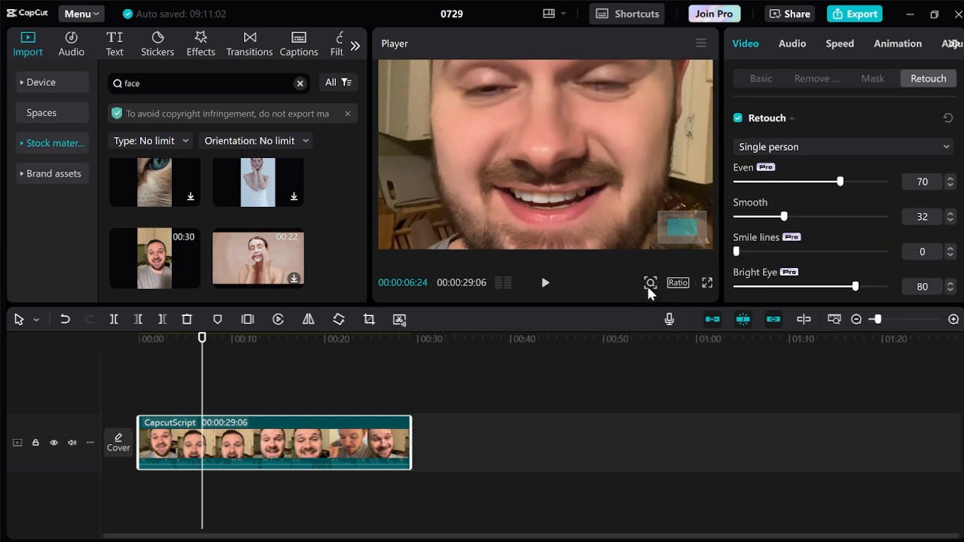
left_click(649, 283)
left_click_drag(647, 308, 624, 311)
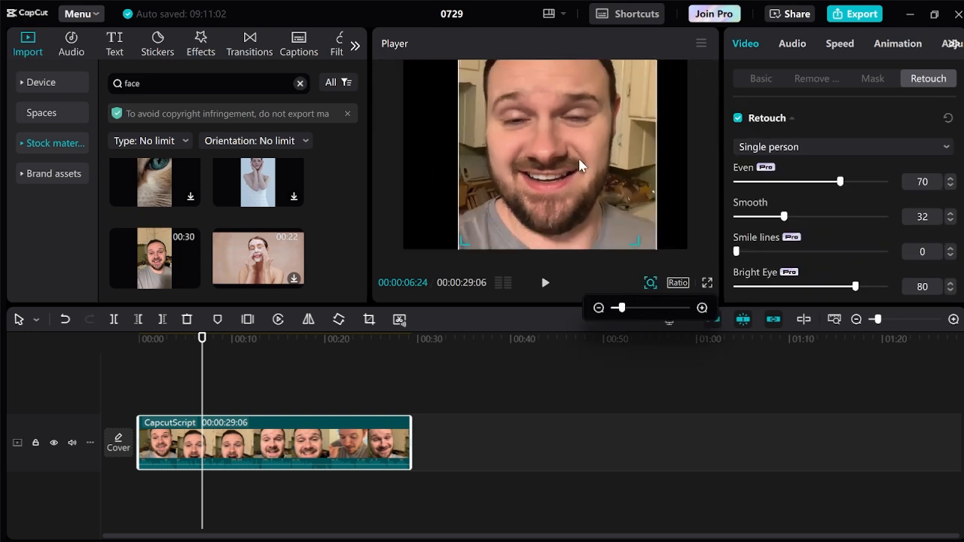
left_click_drag(200, 343, 264, 343)
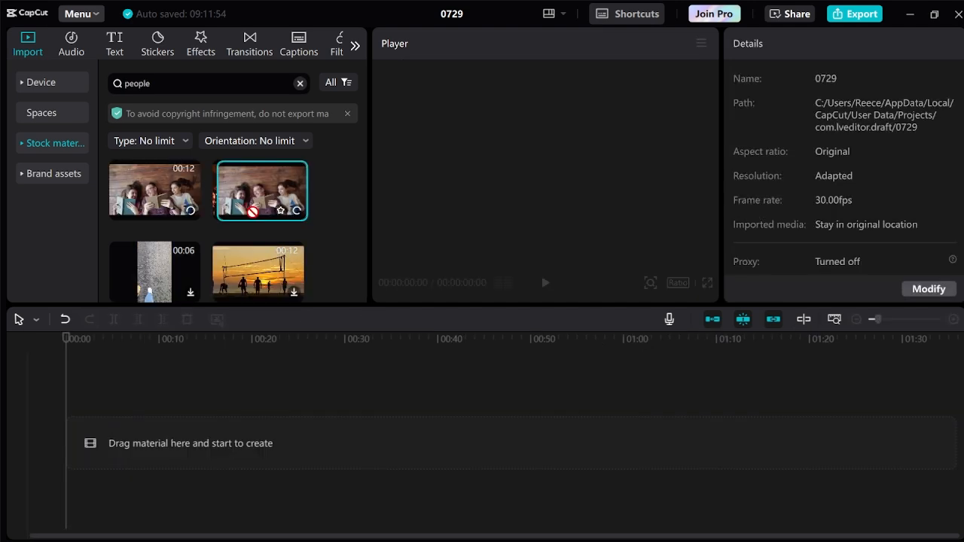
Place the "group of students reading book at school" stock clip on the timeline and frame the three faces in the preview.
left_click_drag(252, 211, 142, 448)
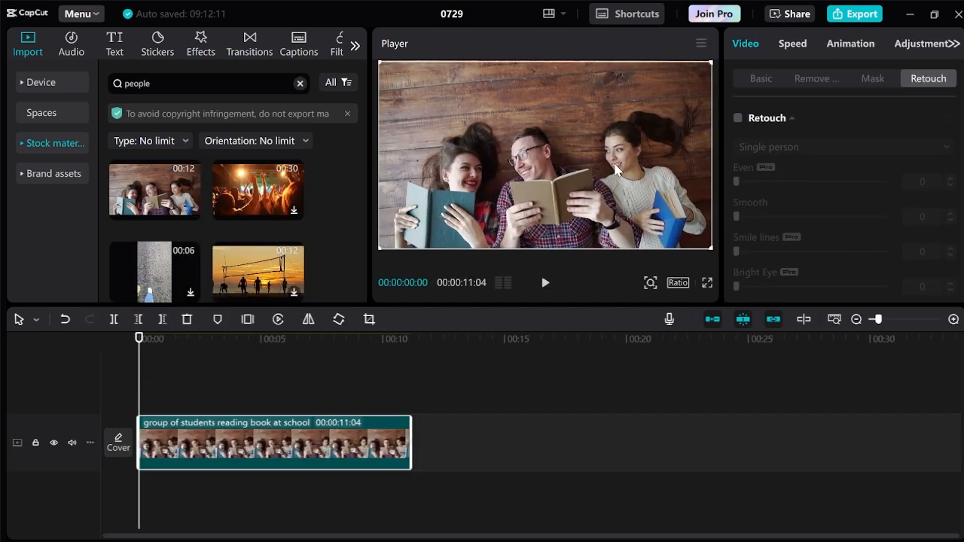
left_click(648, 285)
left_click_drag(623, 307, 632, 307)
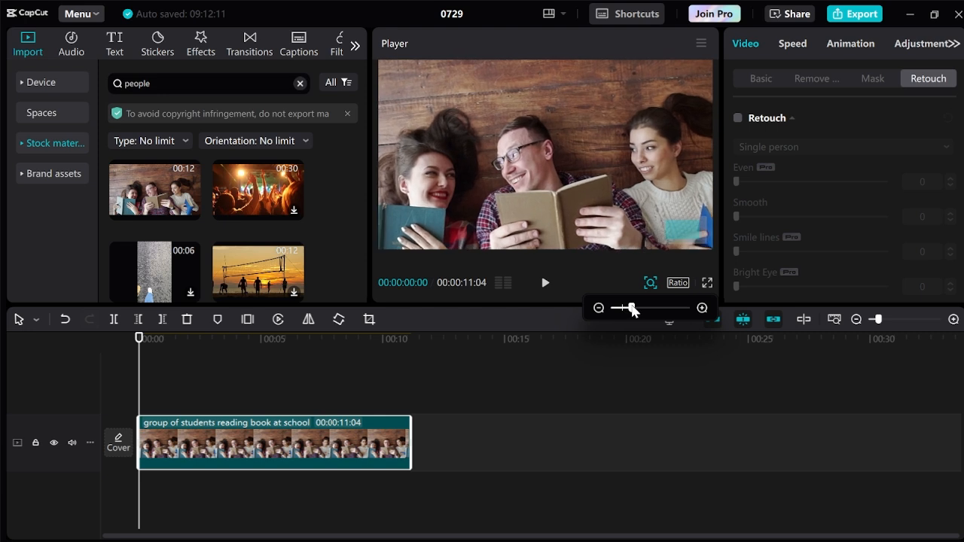
left_click_drag(619, 201, 620, 164)
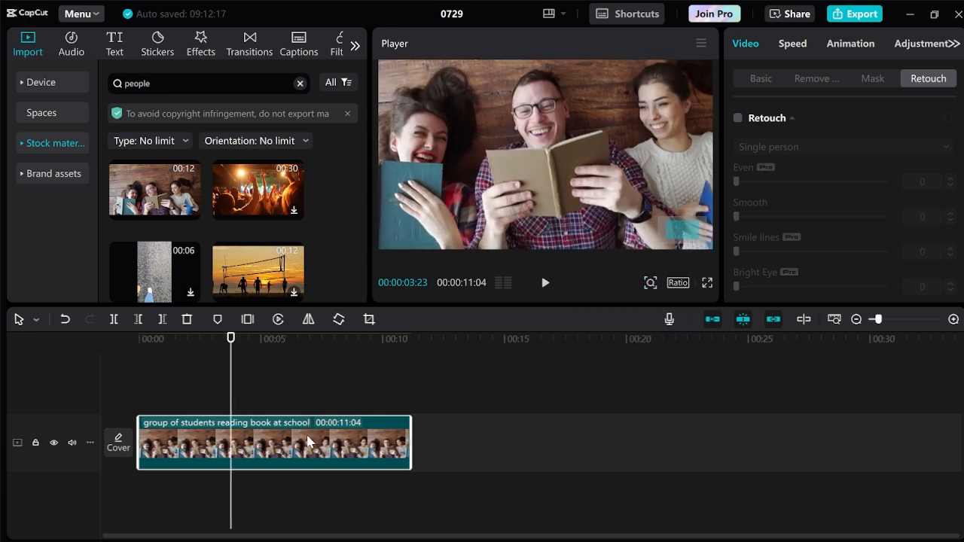
Turn on Group retouching for the students clip and try Even at 72 on all faces, returning it to 0.
left_click(738, 119)
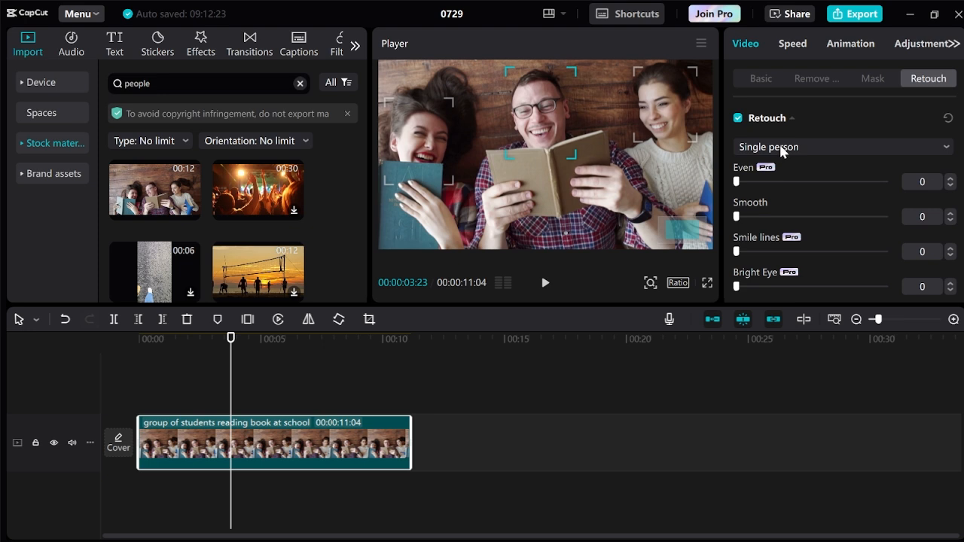
left_click(782, 149)
left_click(784, 202)
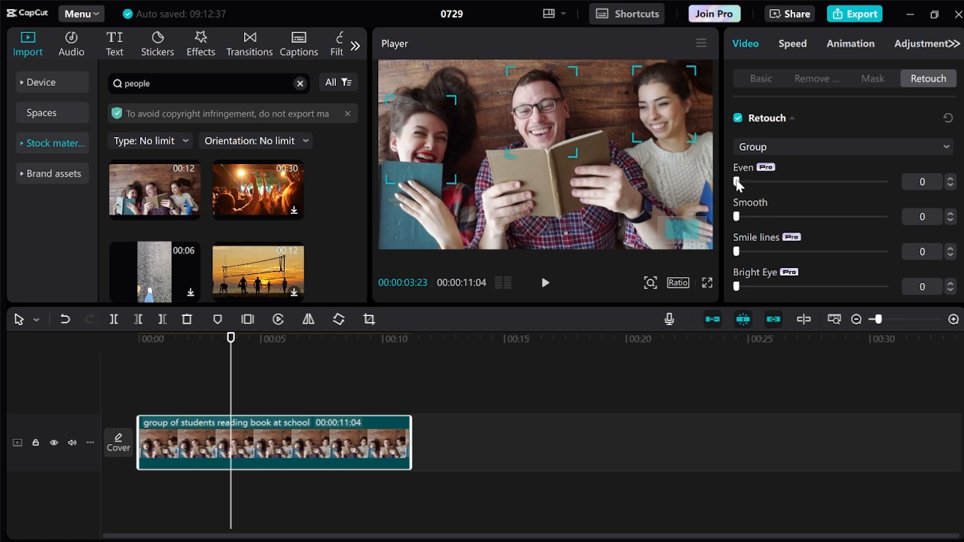
left_click_drag(738, 184, 842, 181)
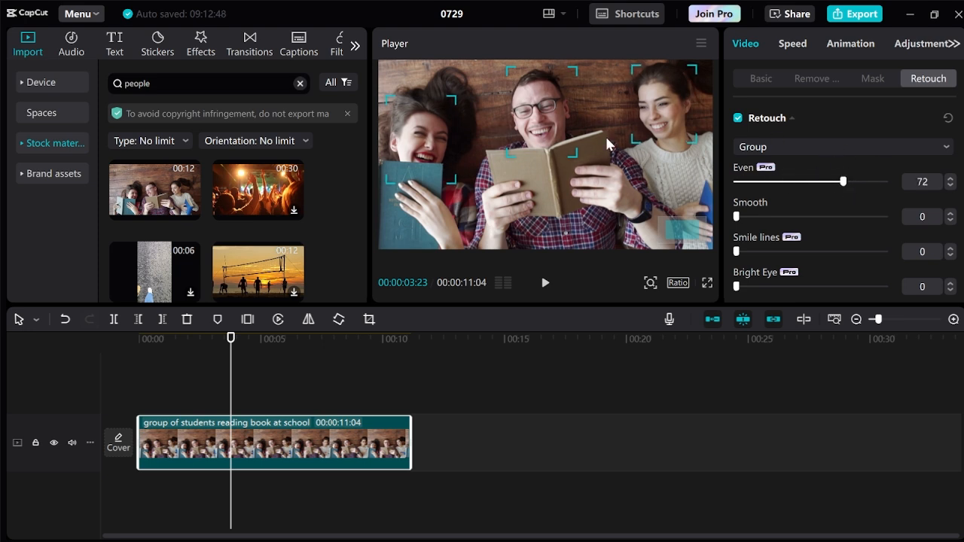
left_click_drag(842, 182, 737, 182)
Switch retouching to Single person and target the woman with the teal book, trying Even and returning it to 0.
left_click(773, 146)
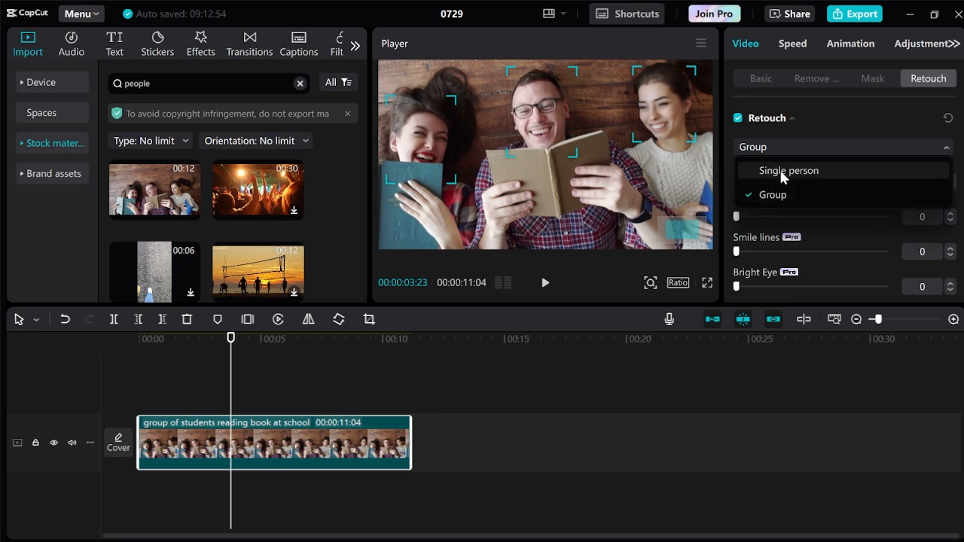
left_click(784, 173)
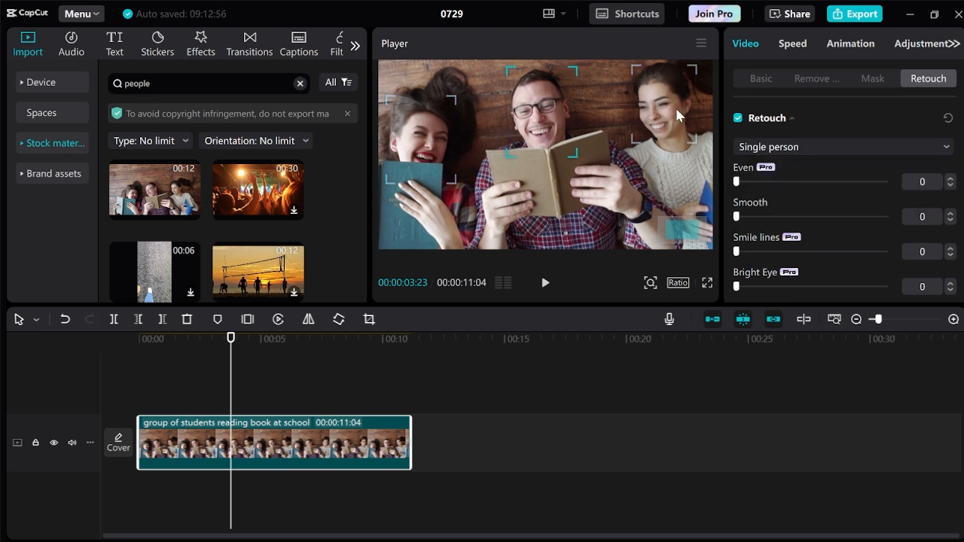
left_click(427, 128)
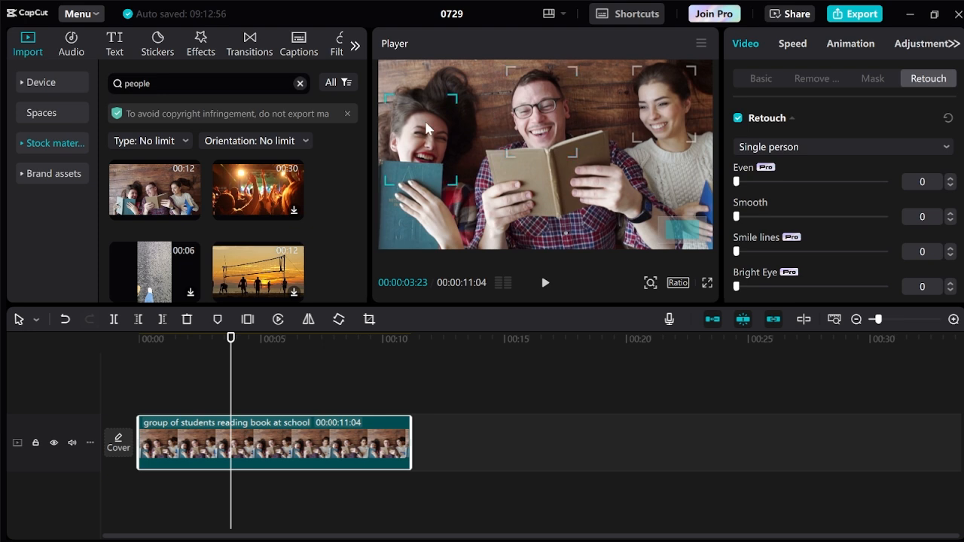
left_click_drag(738, 182, 714, 170)
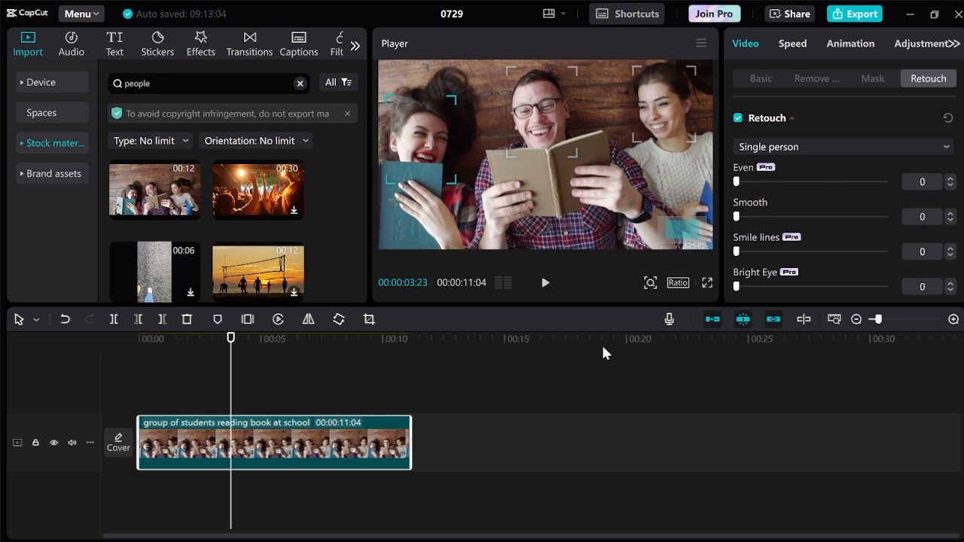